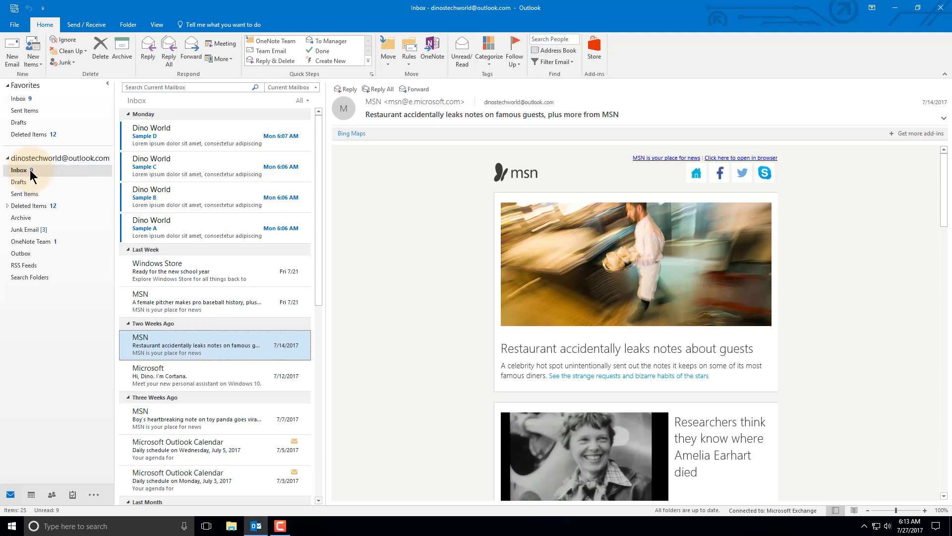
# - Make the Inbox folder display its total item count via Inbox properties
pyautogui.rightClick(32, 174)
pyautogui.click(62, 335)
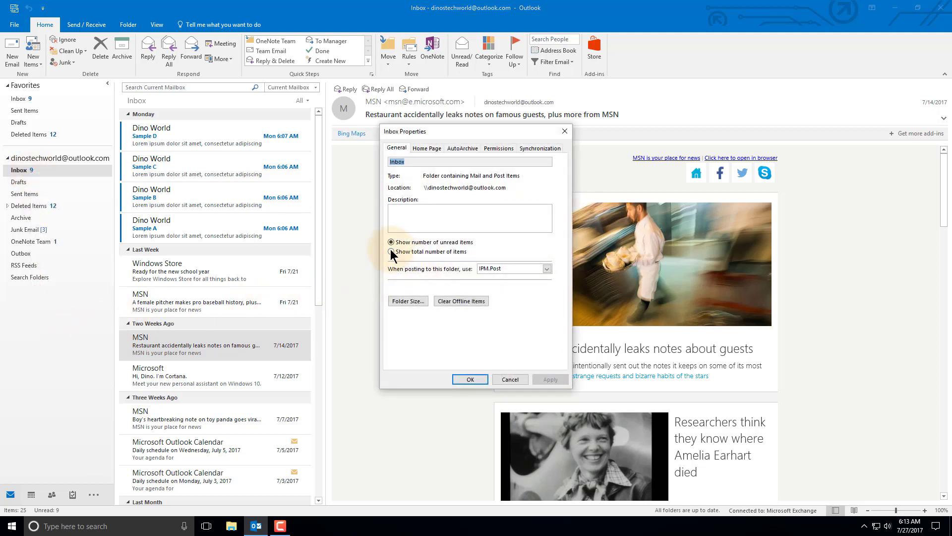
pyautogui.click(392, 252)
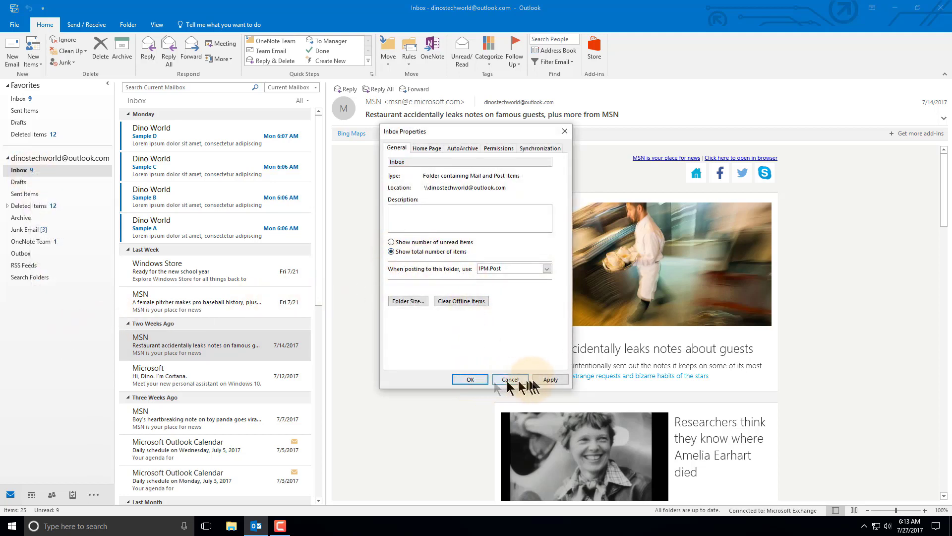
pyautogui.click(551, 380)
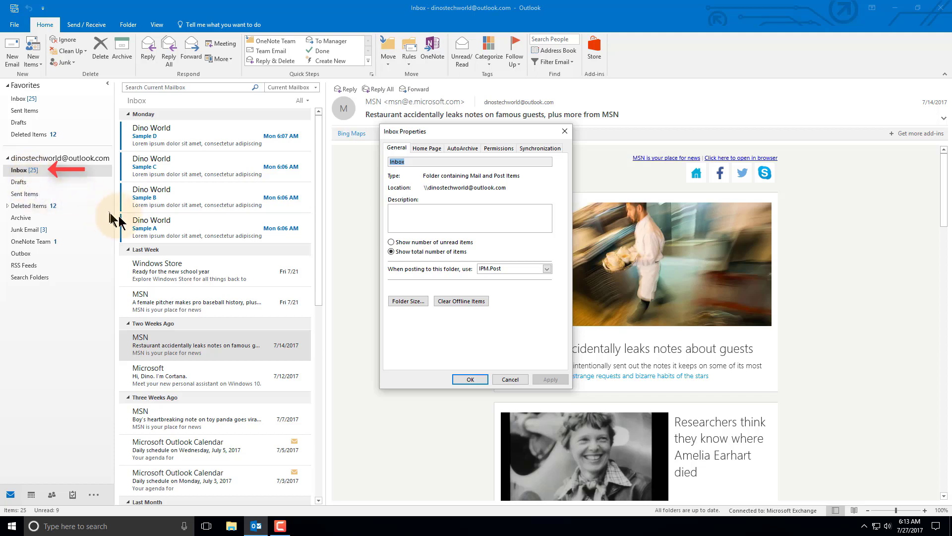
# - Restore the Inbox unread count, then apply the Unread email filter
pyautogui.click(391, 243)
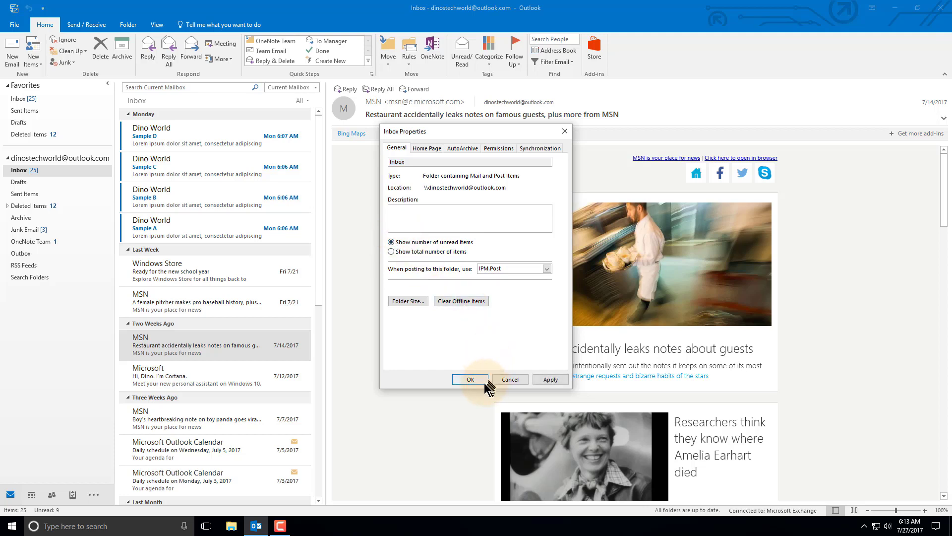
pyautogui.click(549, 380)
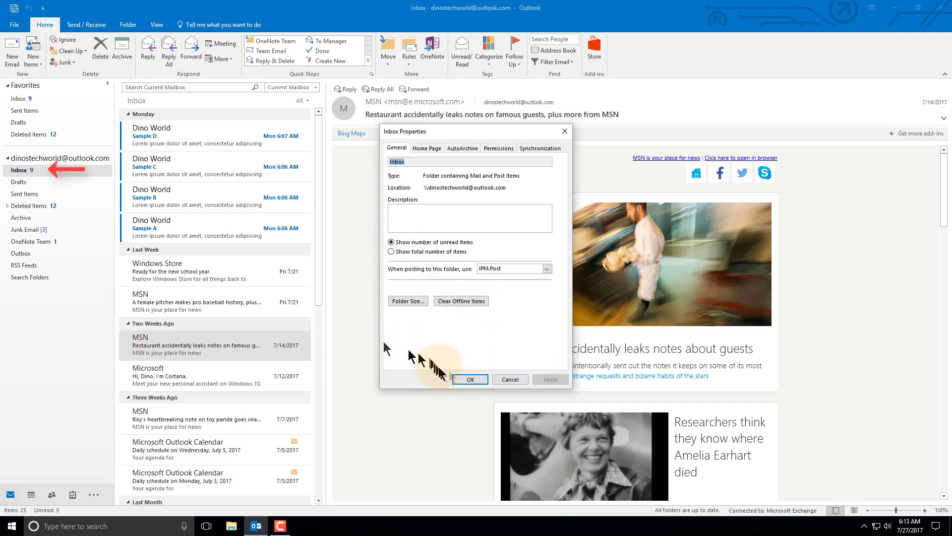
pyautogui.click(471, 380)
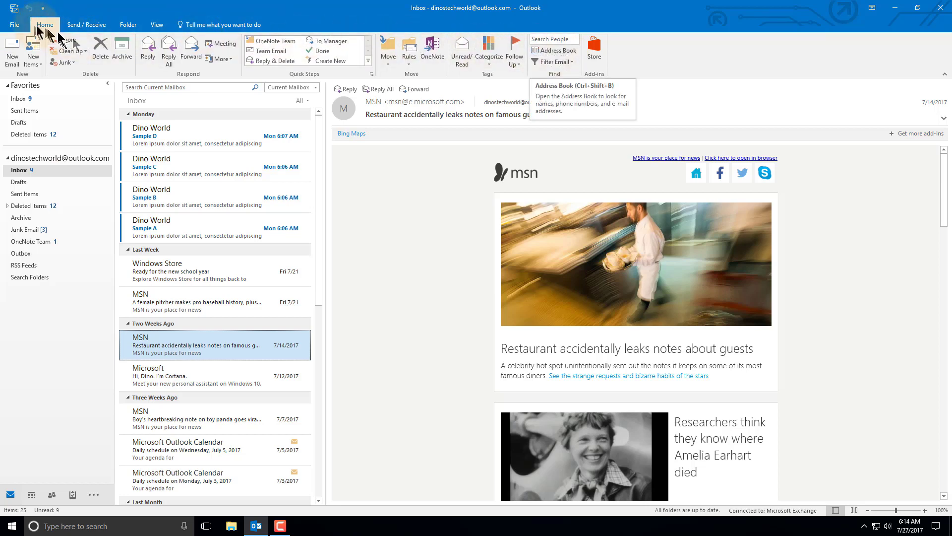
pyautogui.click(559, 61)
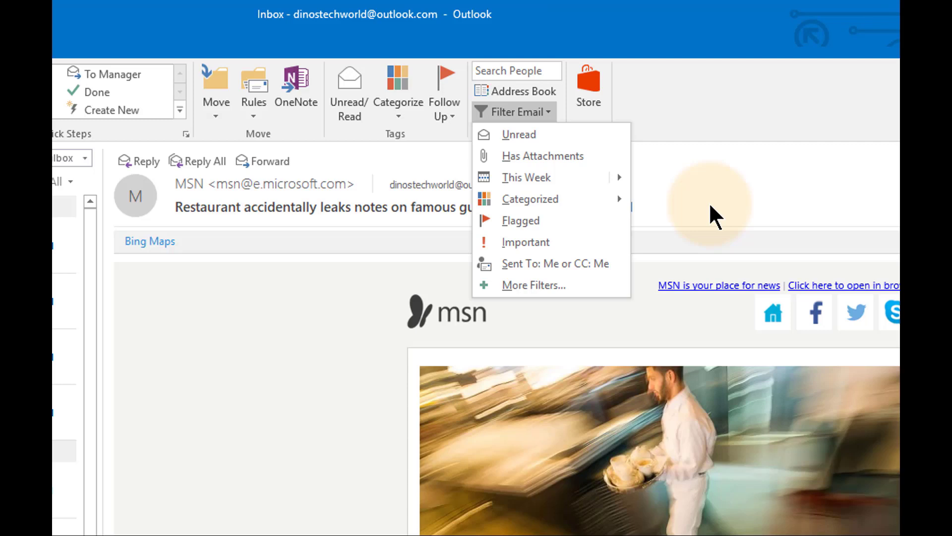
pyautogui.click(534, 134)
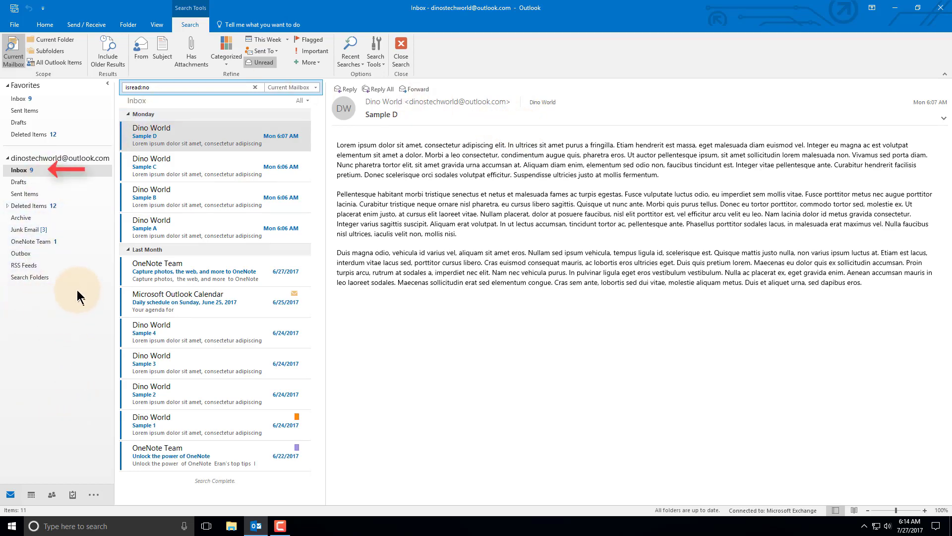
# - Reopen the Filter Email dropdown from the Home tab while unread-only messages are listed
pyautogui.click(47, 27)
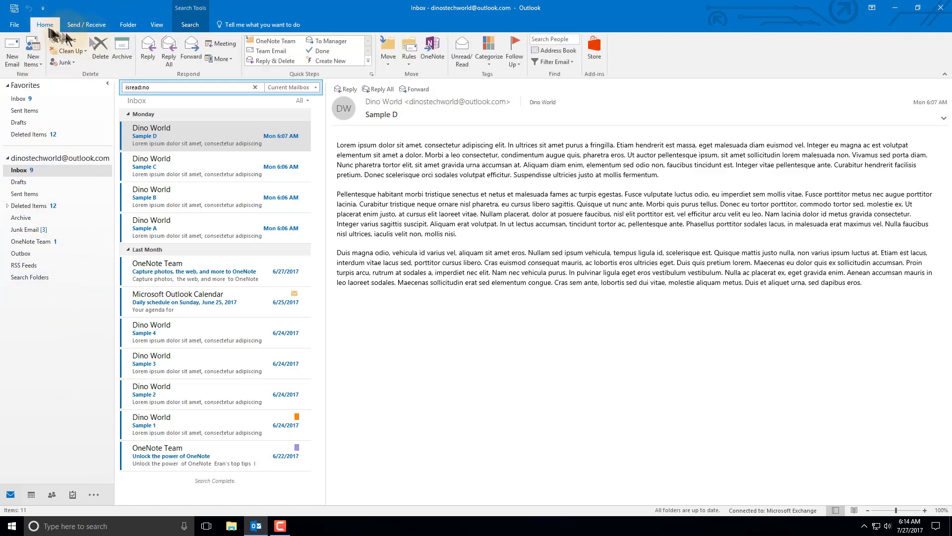
pyautogui.click(567, 62)
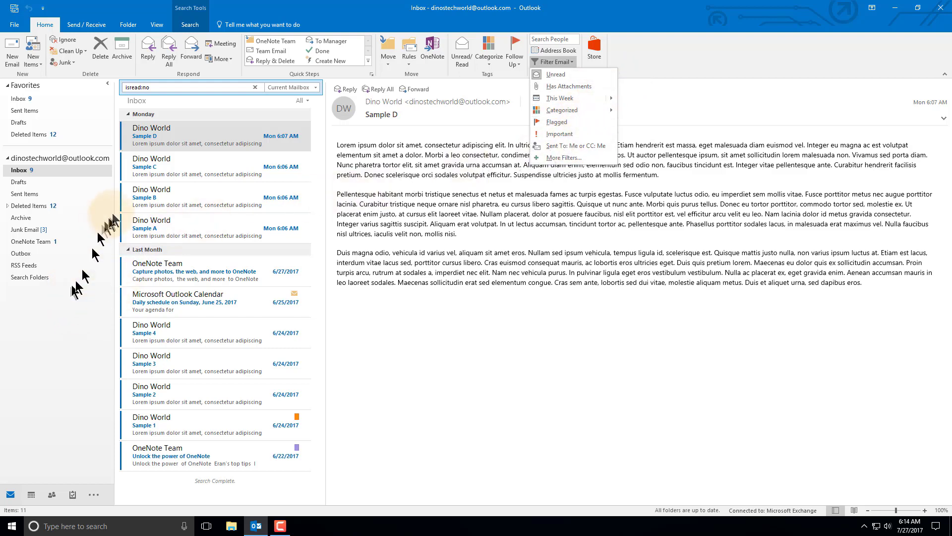
# - Dismiss the filter menu and read the Sample B and OneNote Team photo emails
pyautogui.click(152, 160)
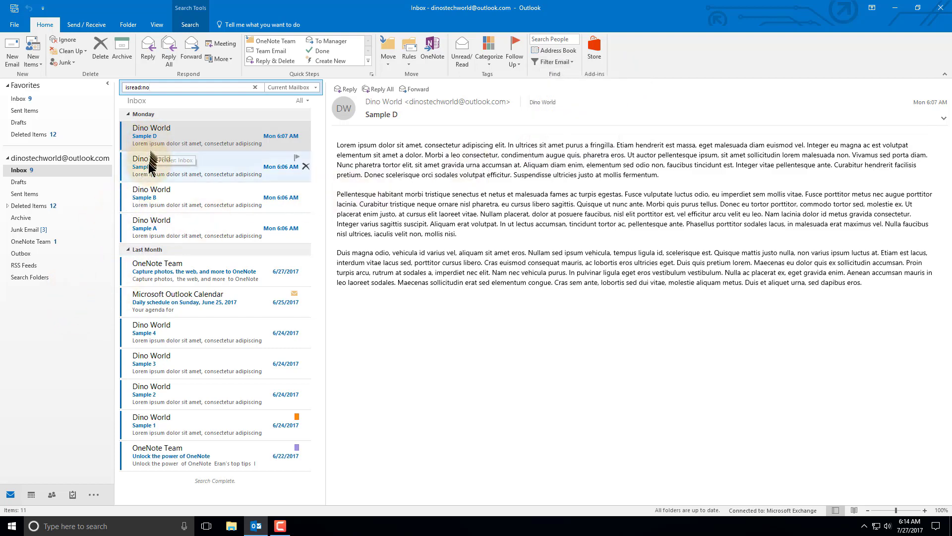
pyautogui.click(156, 192)
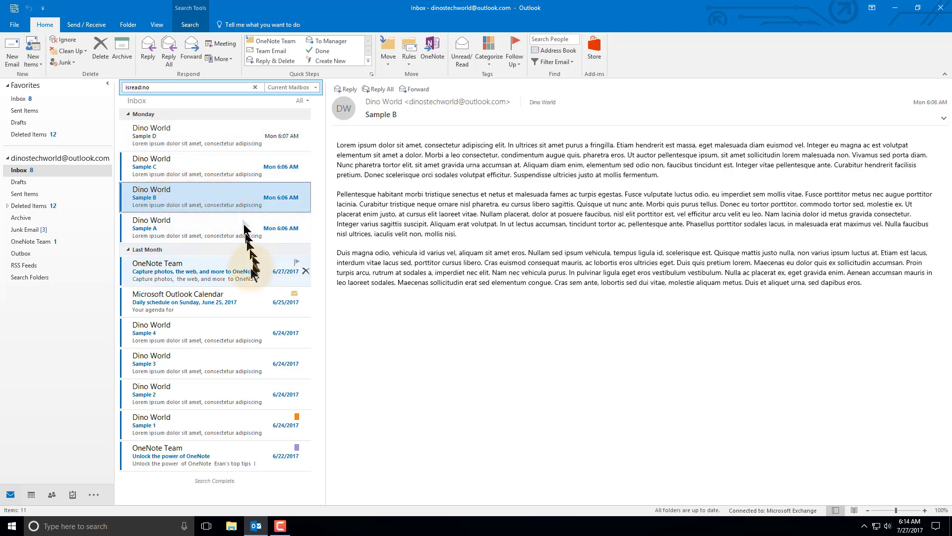
pyautogui.click(242, 279)
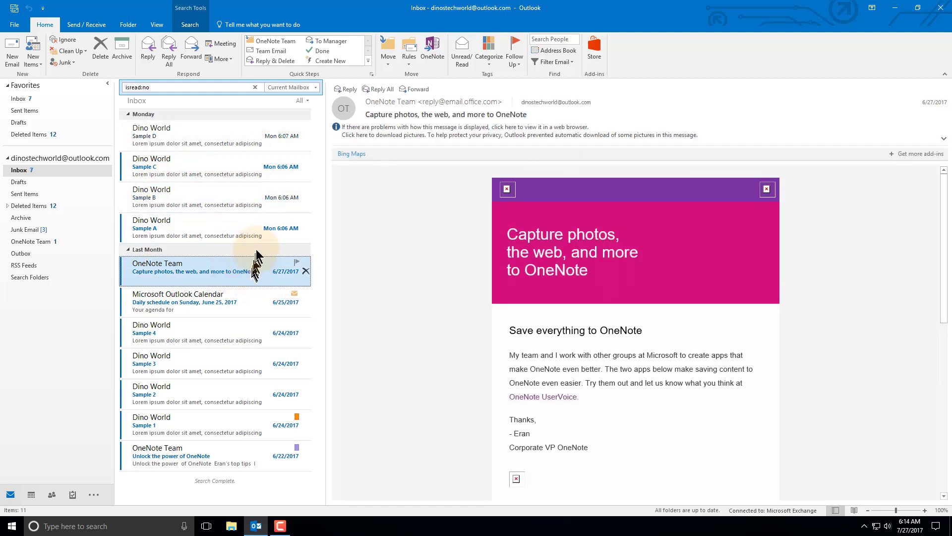
pyautogui.moveTo(219, 195); pyautogui.dragTo(64, 199)
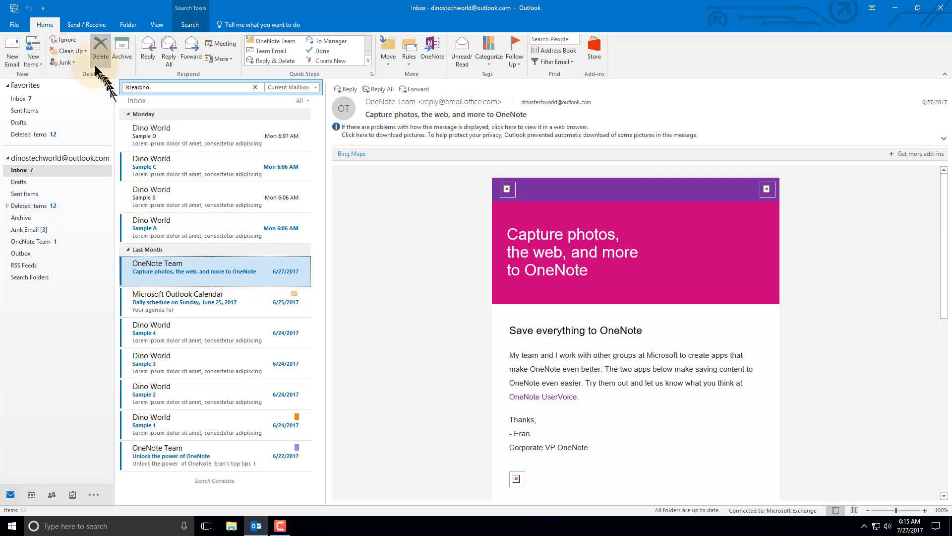
# - Turn off the Unread filter so all 25 Inbox items, 7 unread, reappear
pyautogui.click(564, 61)
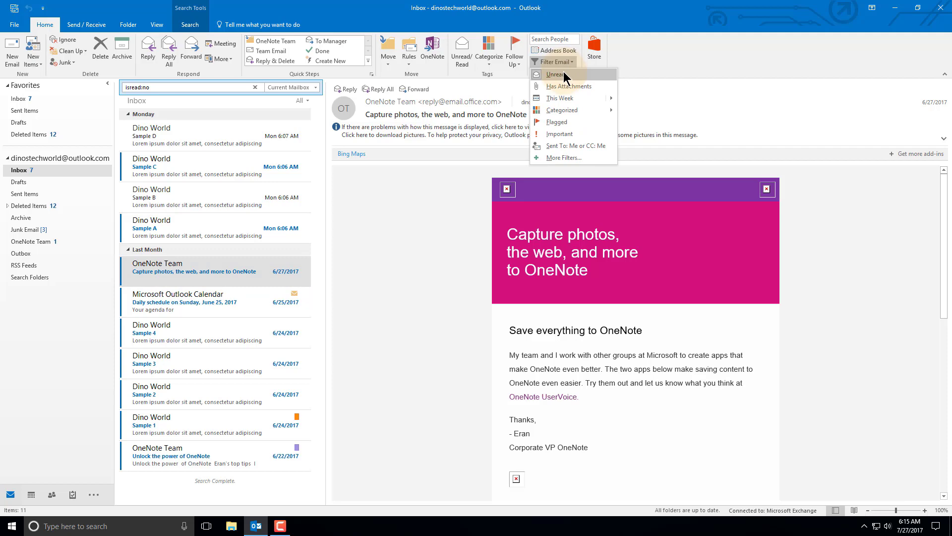
pyautogui.click(563, 74)
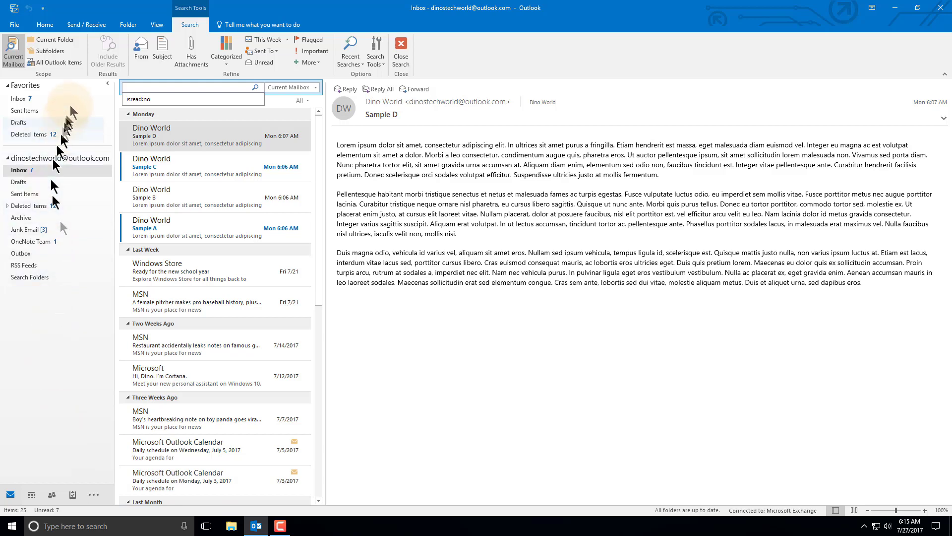
pyautogui.click(45, 24)
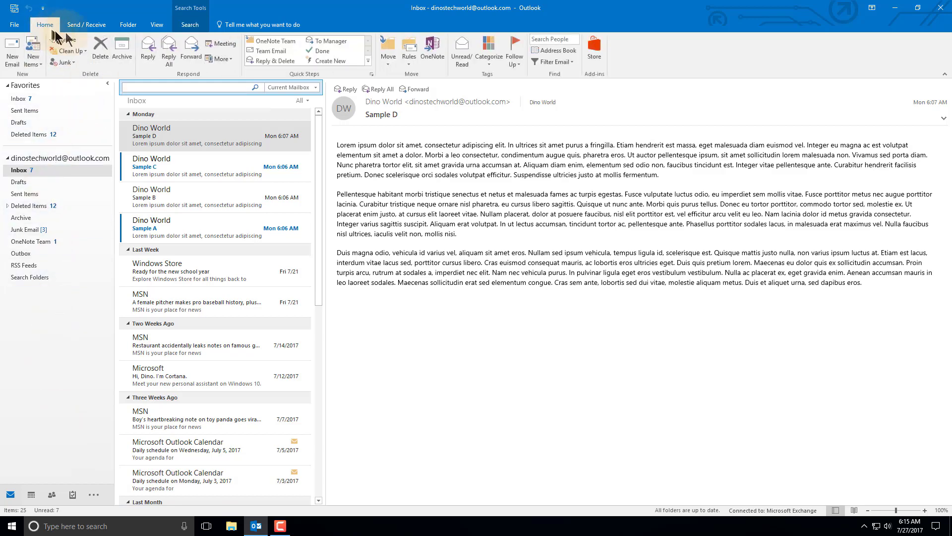
# - Reapply Filter Email > Unread so the Inbox lists only unread messages
pyautogui.click(569, 64)
pyautogui.click(567, 74)
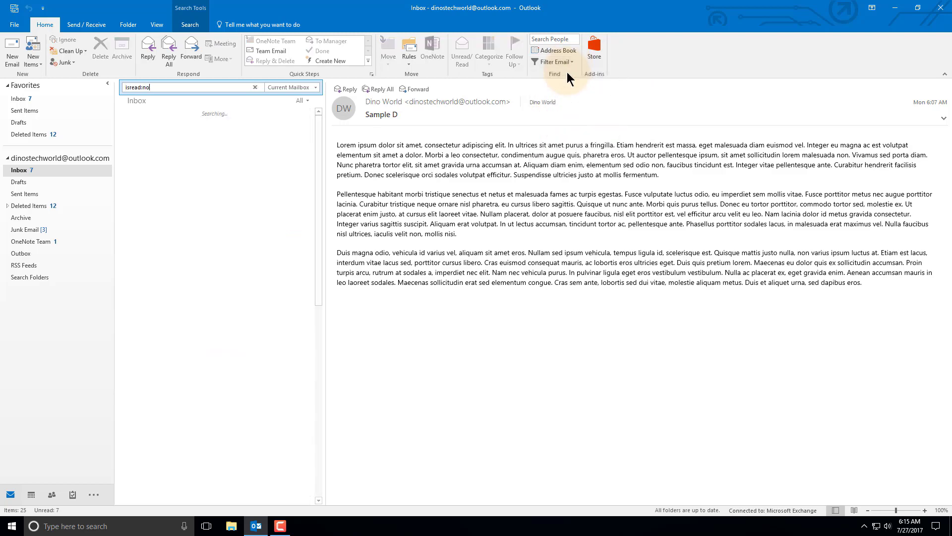